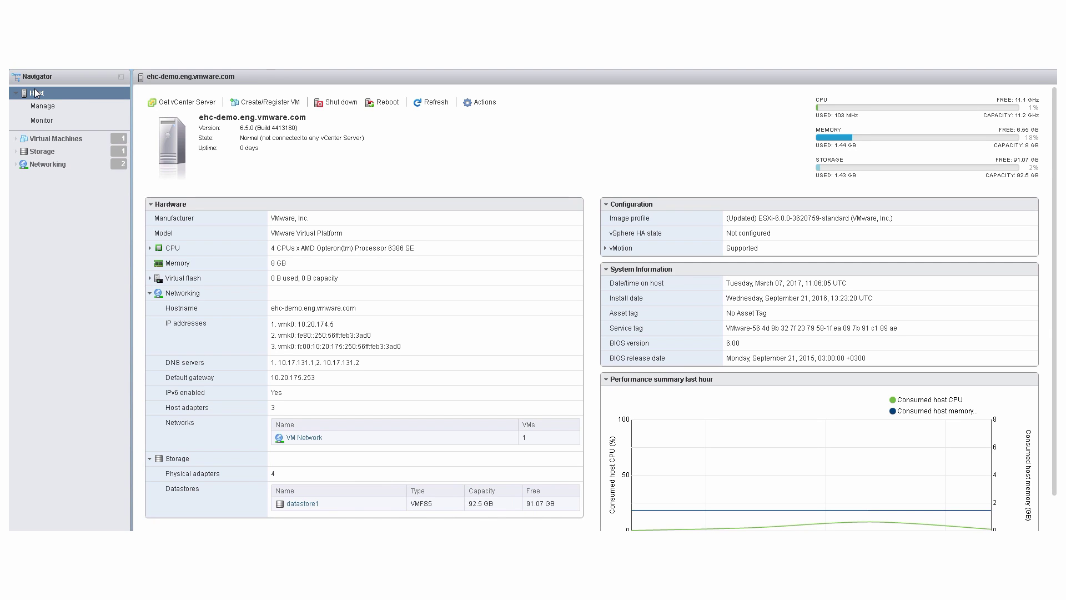
Enable software iSCSI and add a port binding to vmk0 on the Management Network
left_click(37, 148)
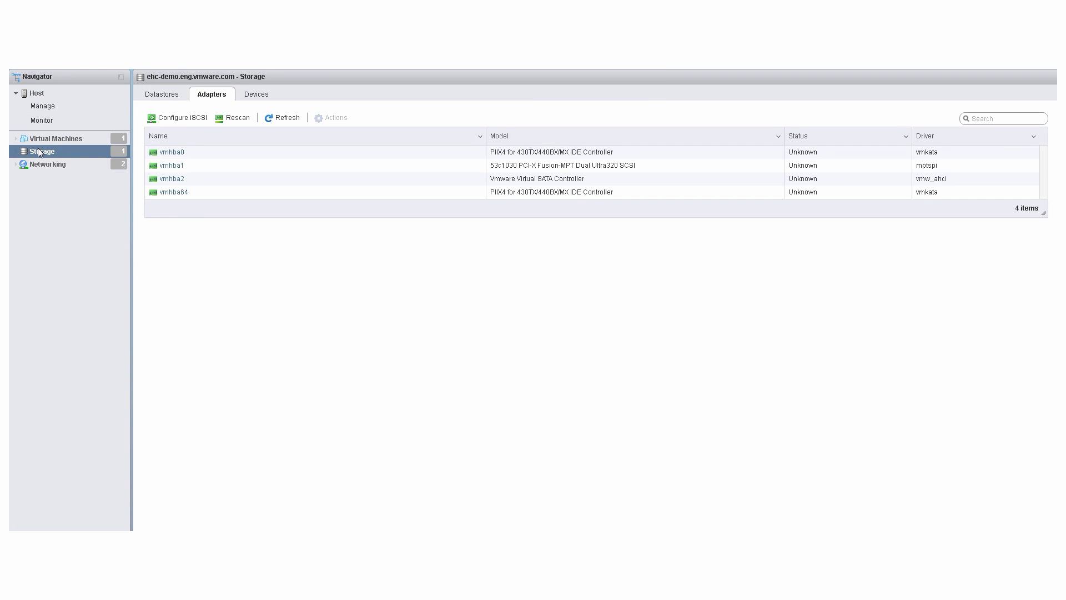
left_click(155, 90)
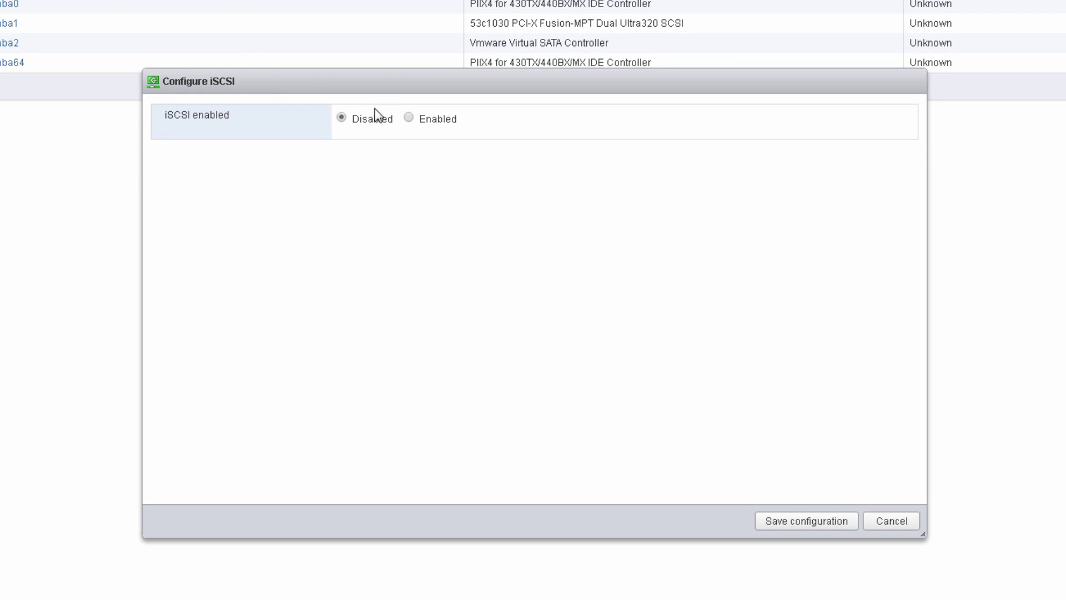
left_click(409, 117)
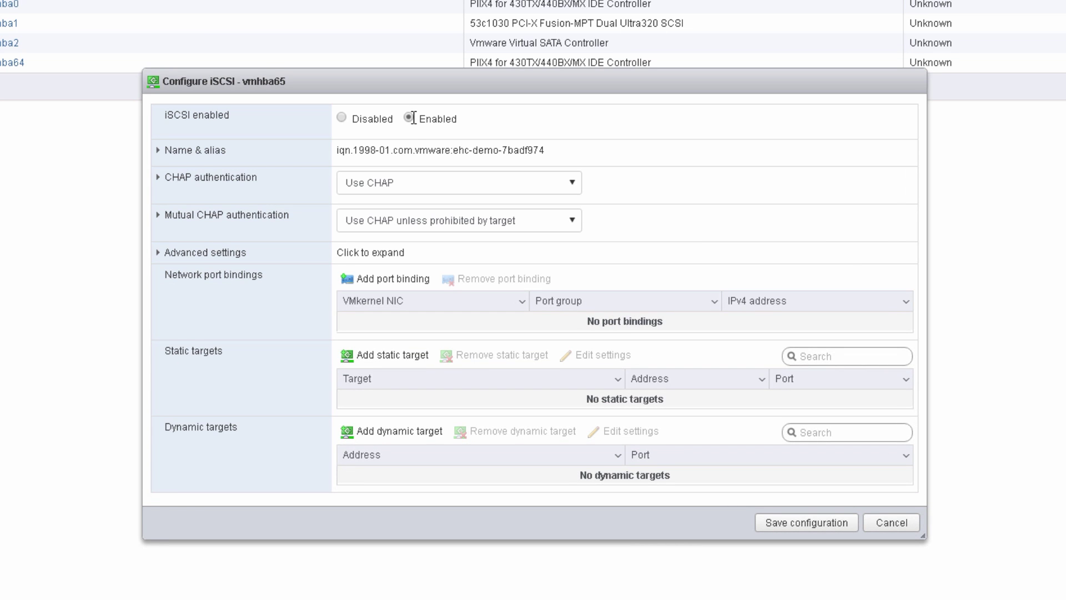
left_click(407, 284)
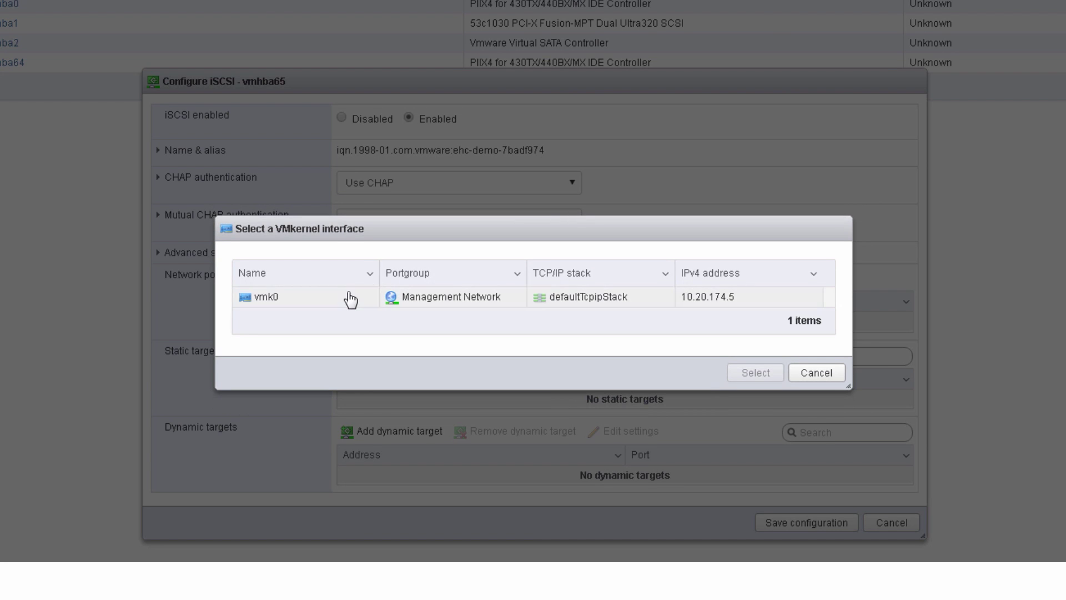
left_click(350, 300)
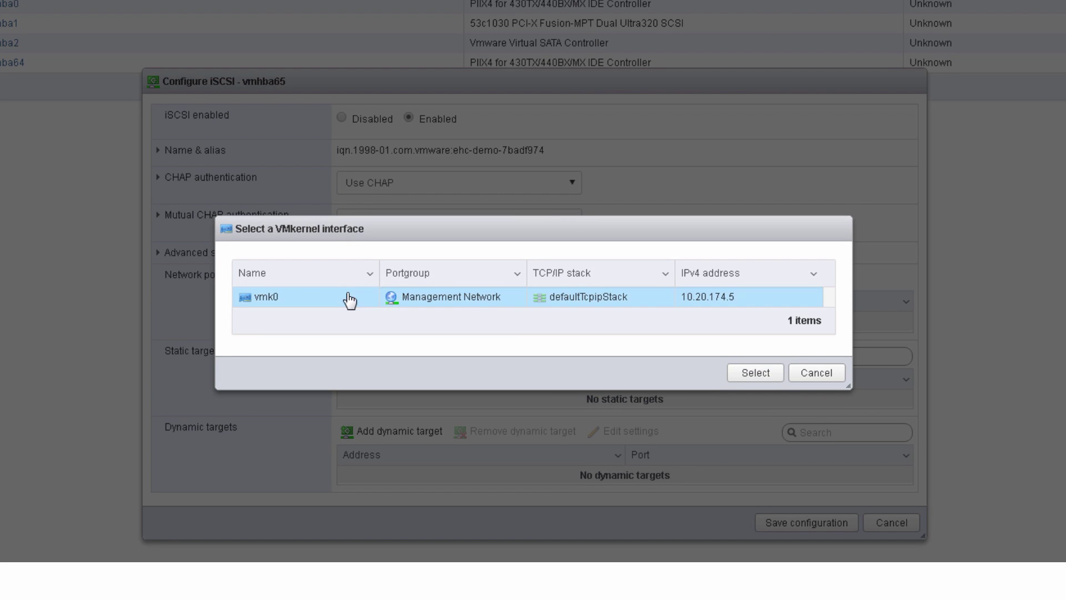
left_click(751, 372)
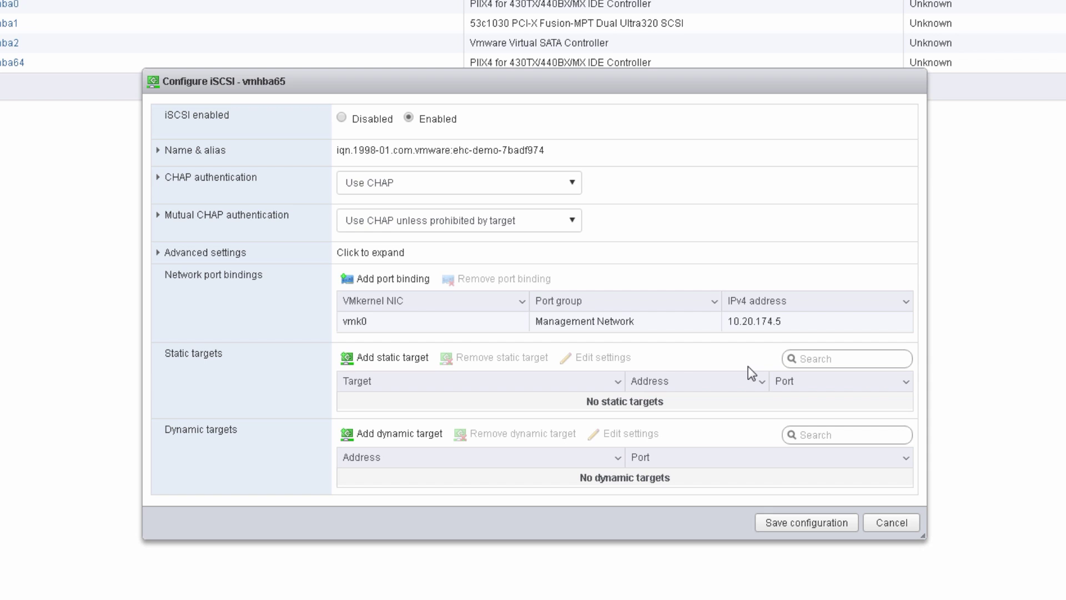
Add static target iqn.2012-05.local.mynet:storage.sys0 at prmb-ehc-platform-1-vm-2.eng.vmware.com port 3260
left_click(408, 359)
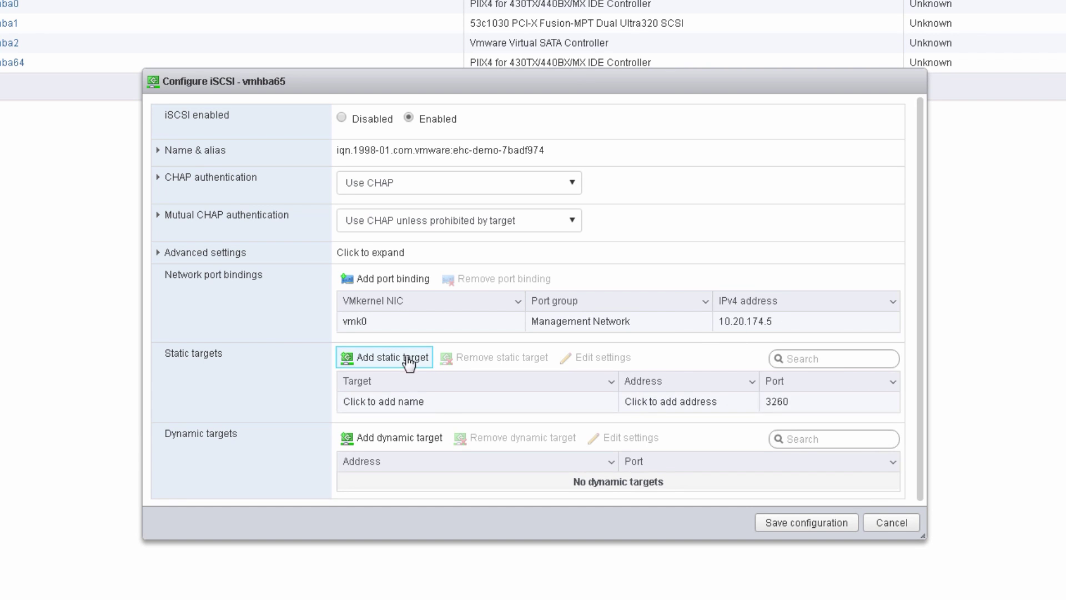
left_click(435, 403)
left_click(434, 402)
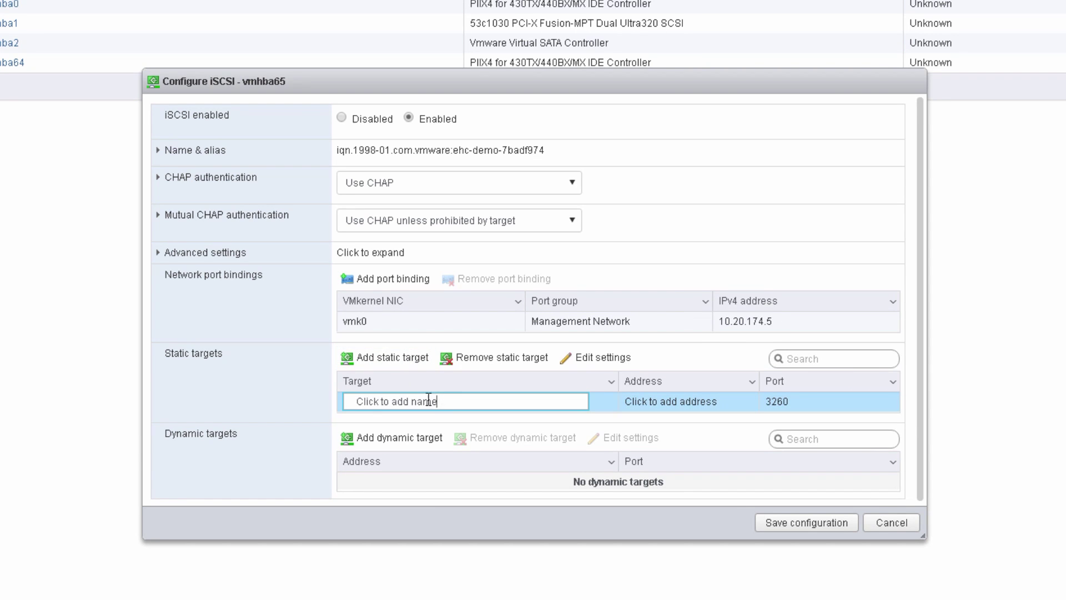
left_click_drag(429, 401, 312, 399)
type("iqn.2012-05.local.mynet:storage.sys0")
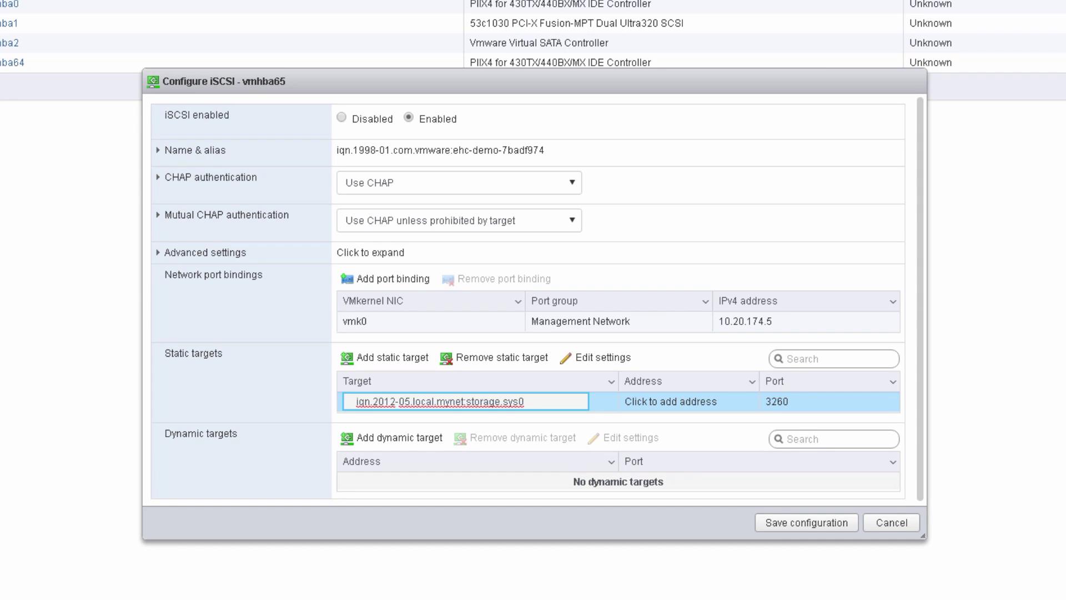
key("Tab")
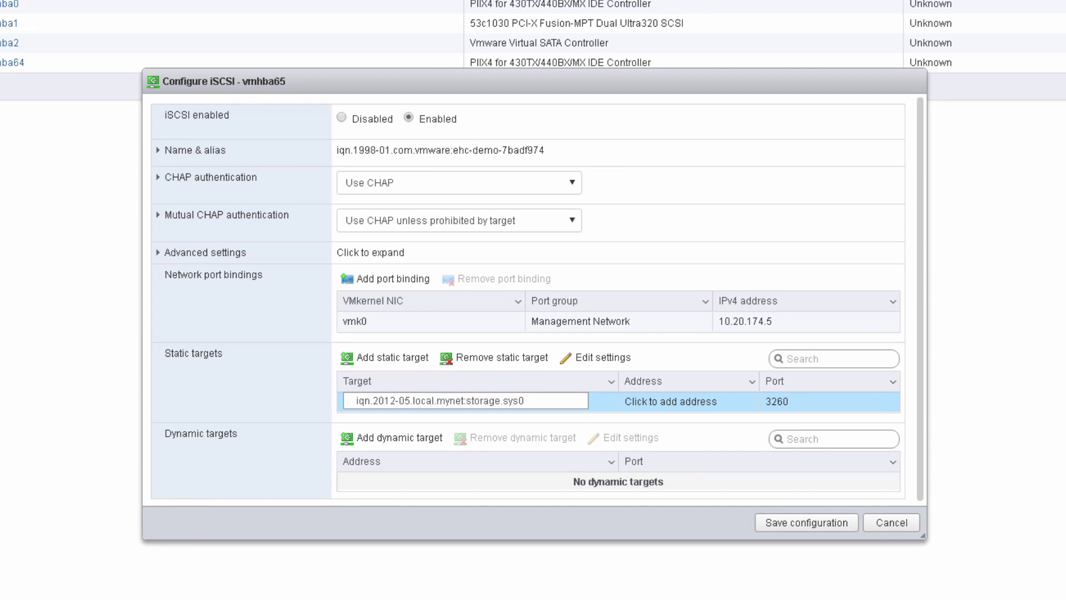
left_click(690, 405)
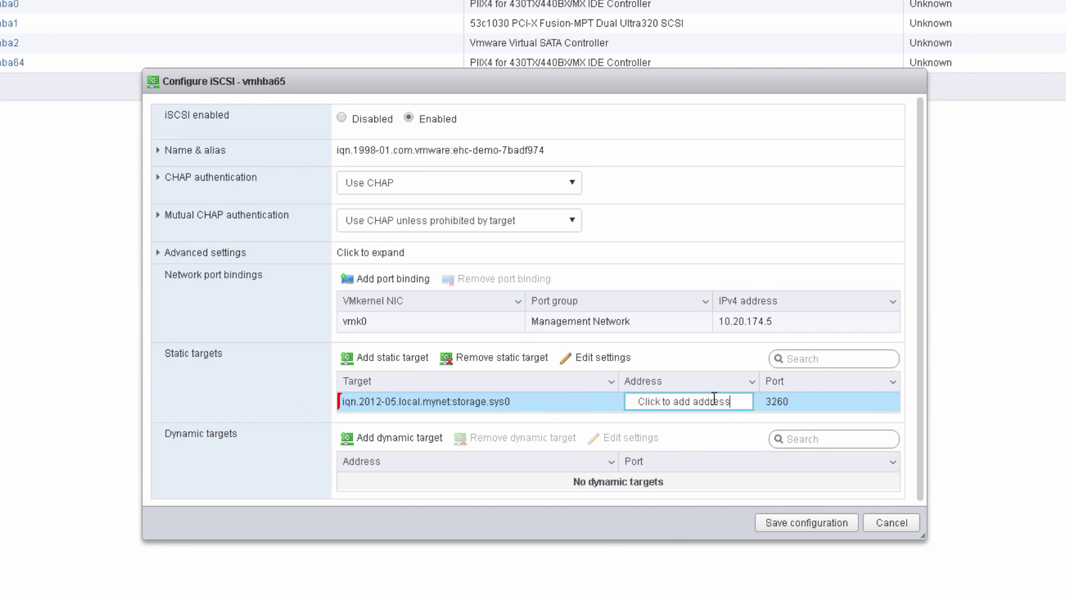
left_click_drag(736, 401, 551, 410)
key("ctrl+v")
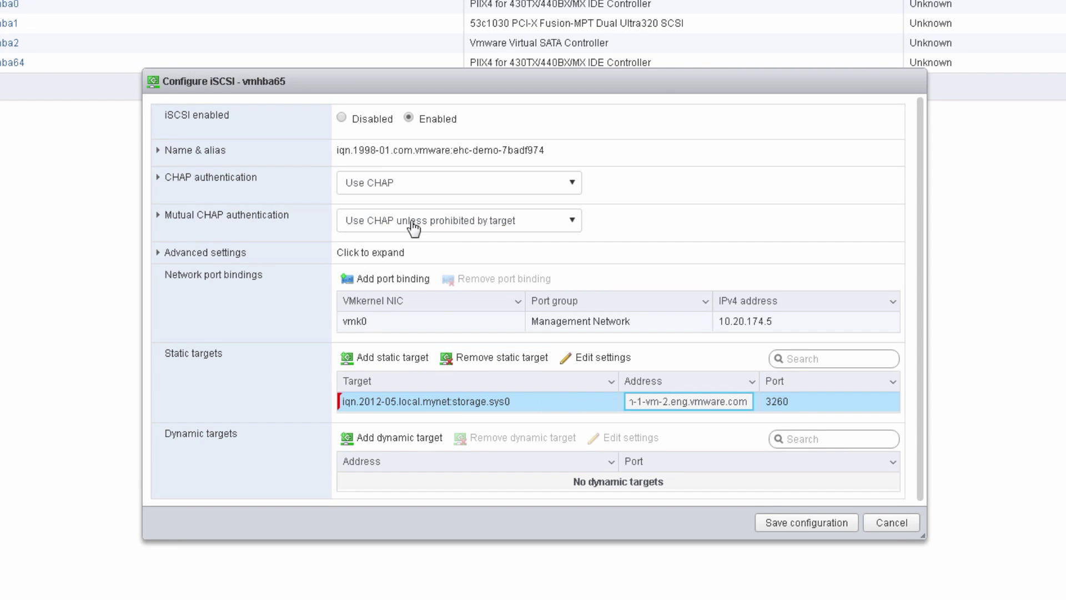
Replace the CHAP secret with a new password and save the iSCSI configuration
left_click(287, 180)
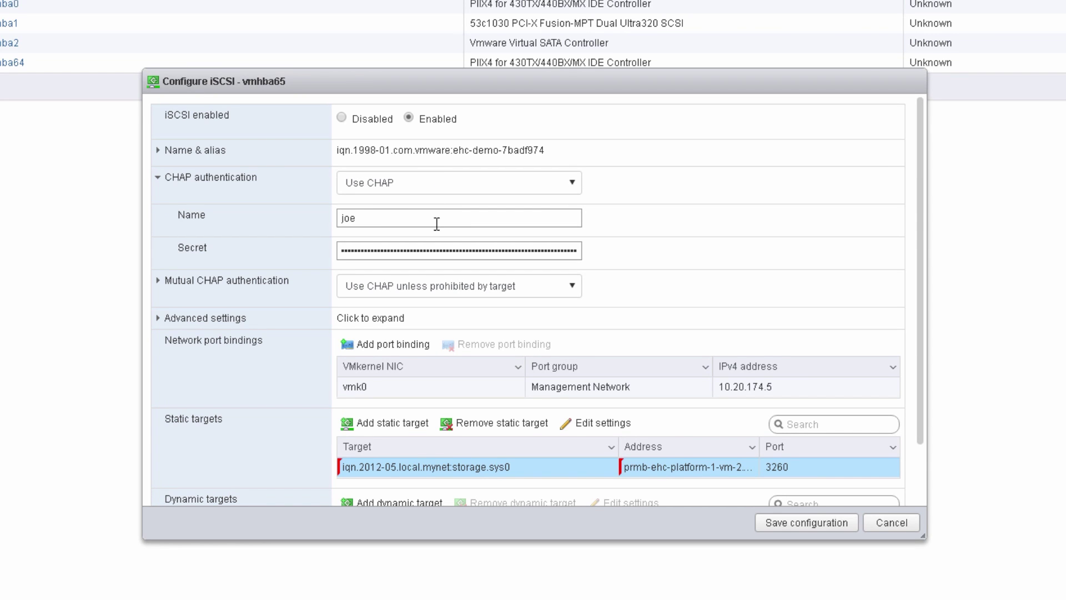
left_click(436, 250)
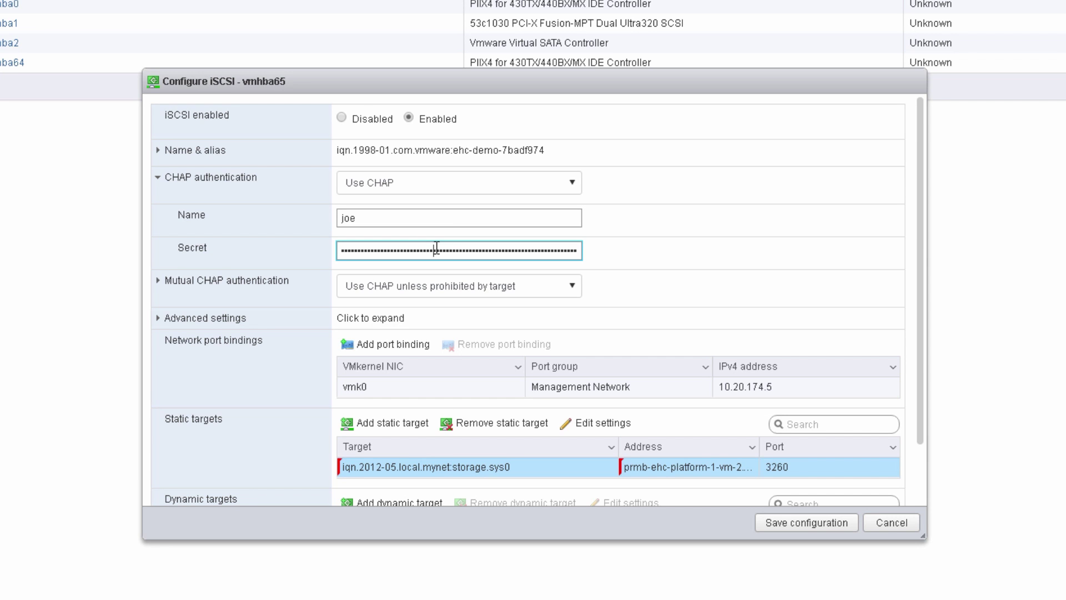
double_click(436, 250)
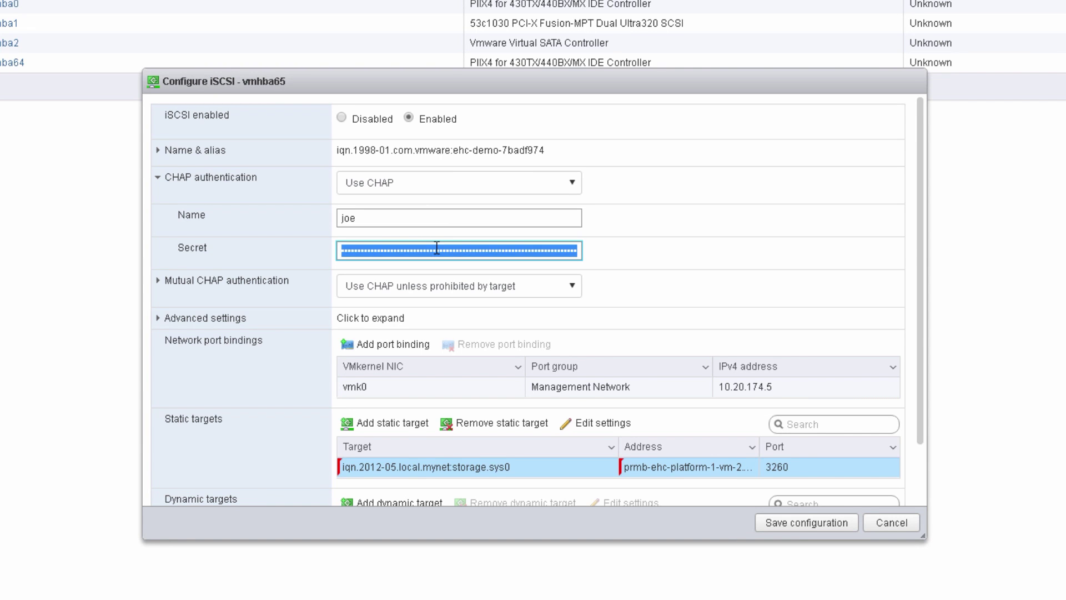
key("BackSpace")
type("pass")
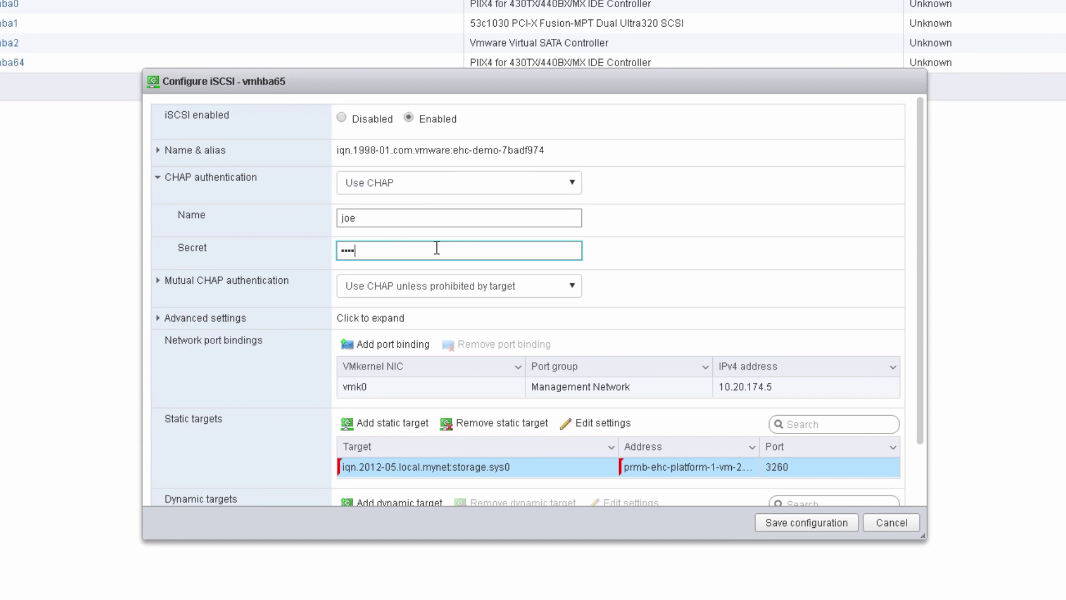
type("wo")
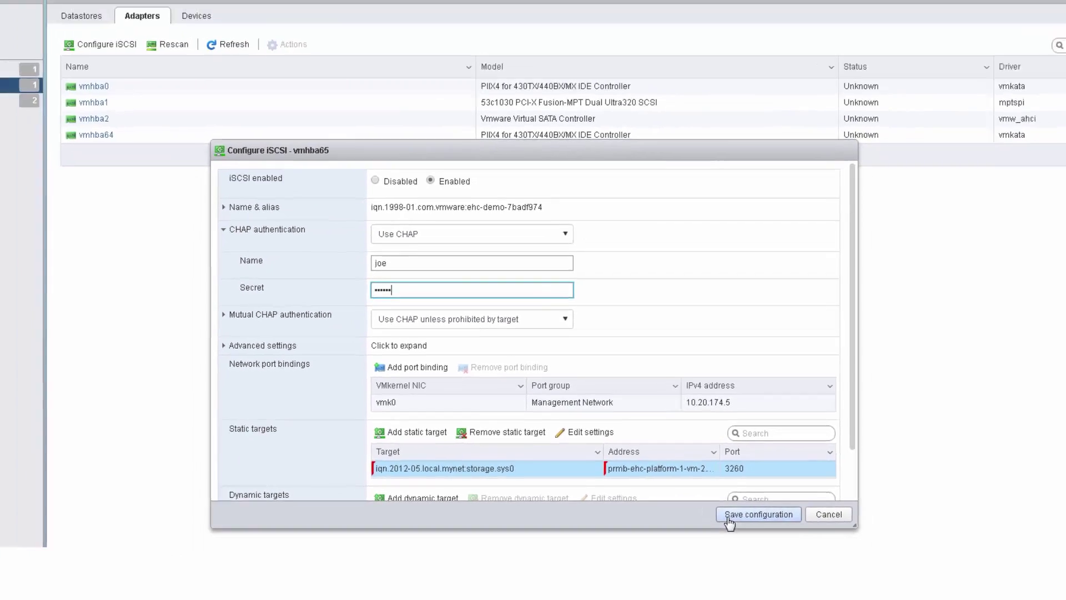
left_click(778, 524)
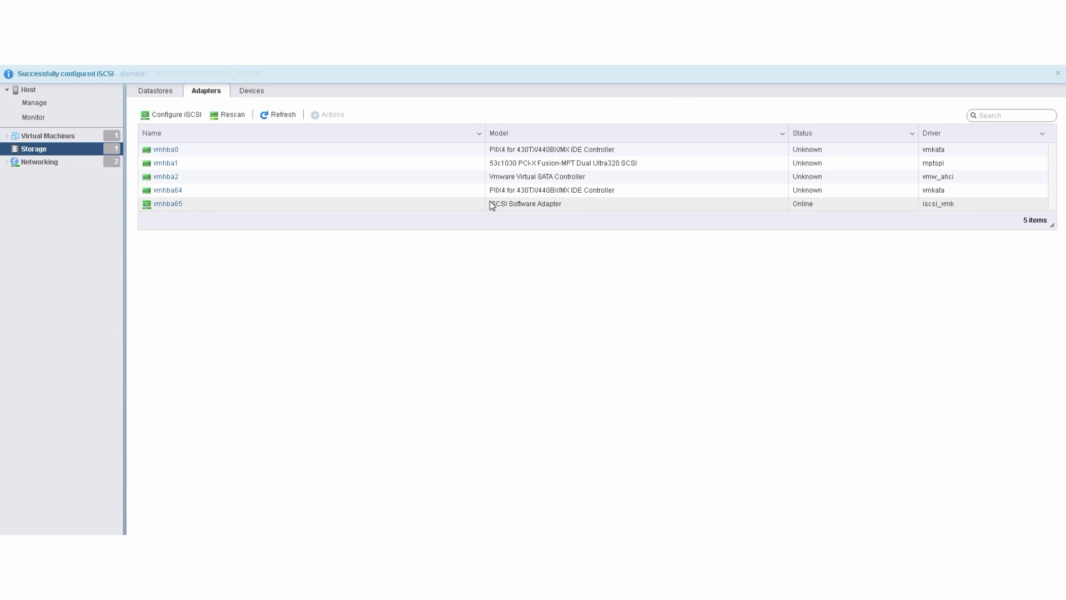
Check the storage devices, then return to the adapters list showing vmhba65 online
left_click(242, 95)
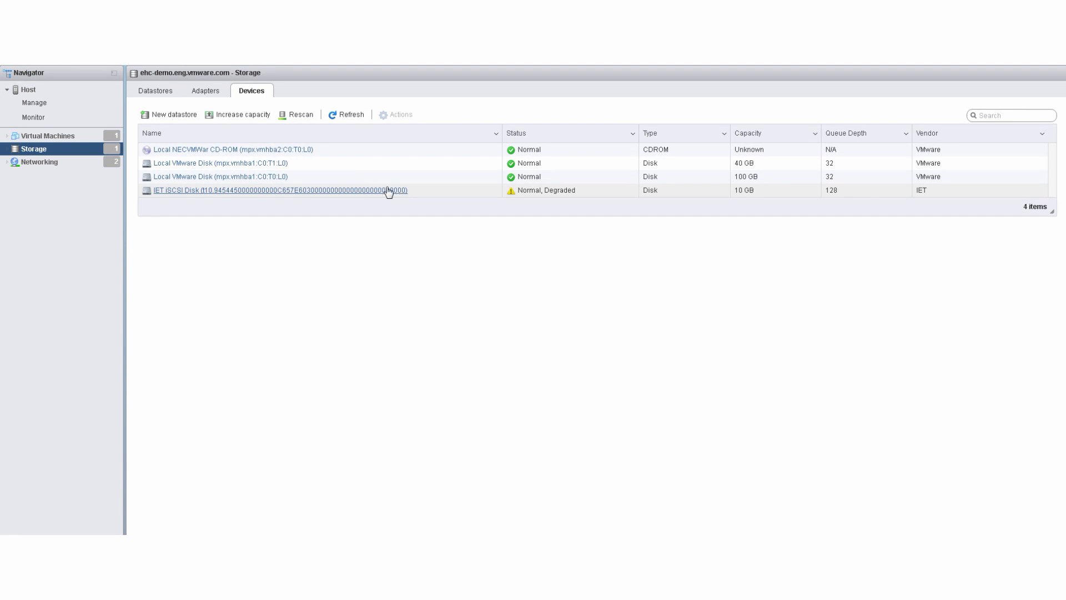
left_click(213, 93)
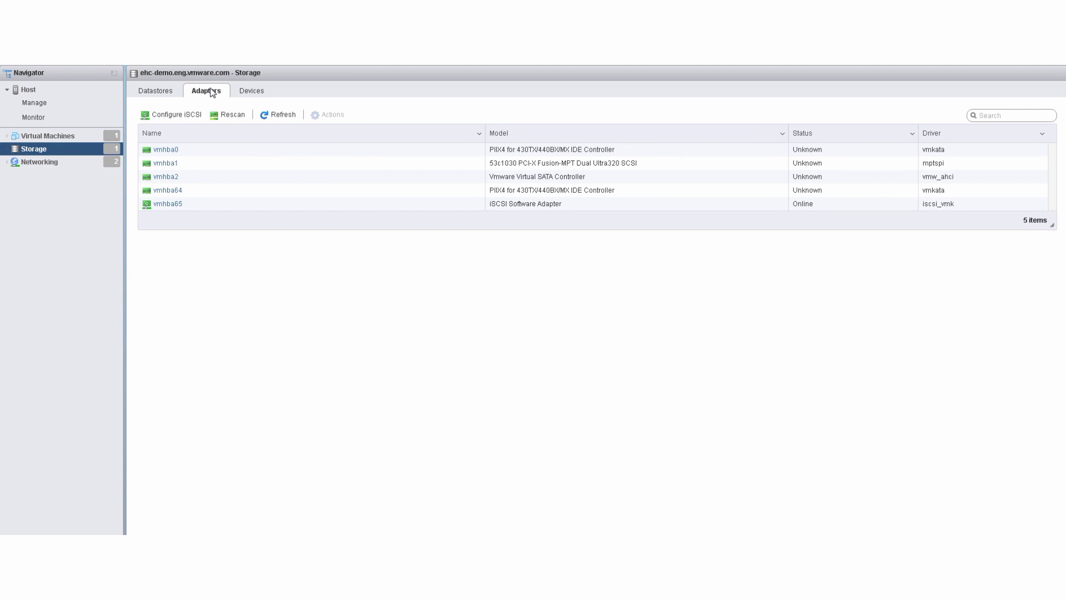
Remove the static target from the iSCSI configuration and save it
left_click(176, 114)
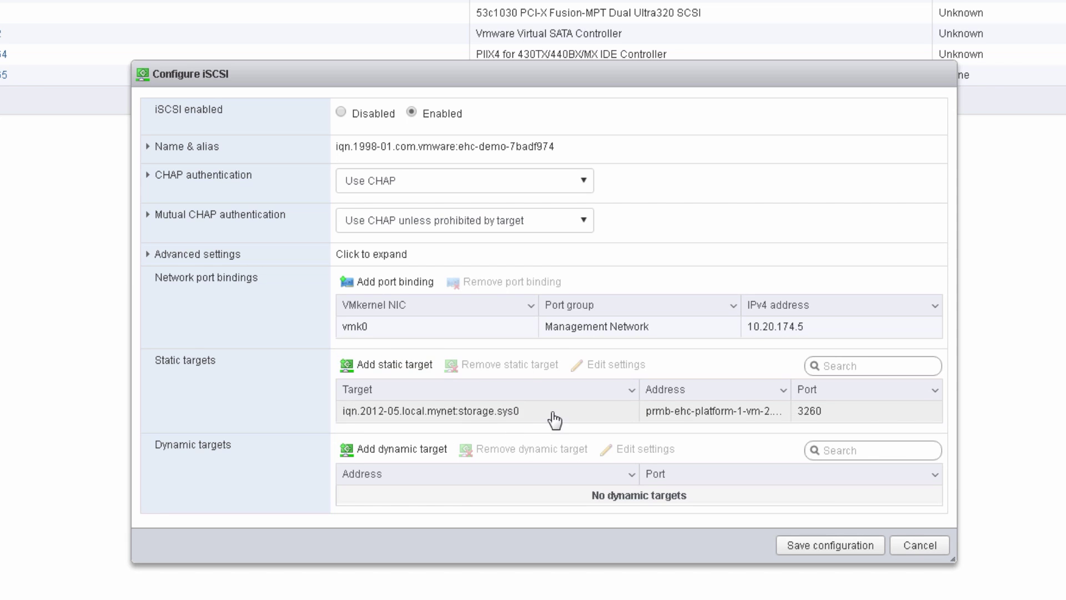
left_click(554, 417)
left_click(527, 366)
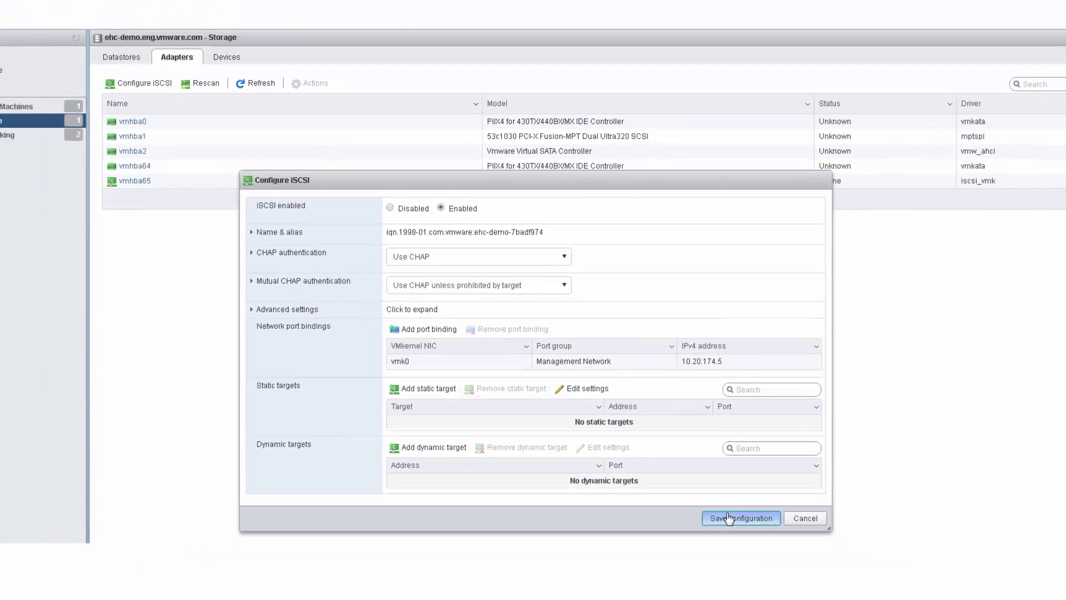
left_click(729, 518)
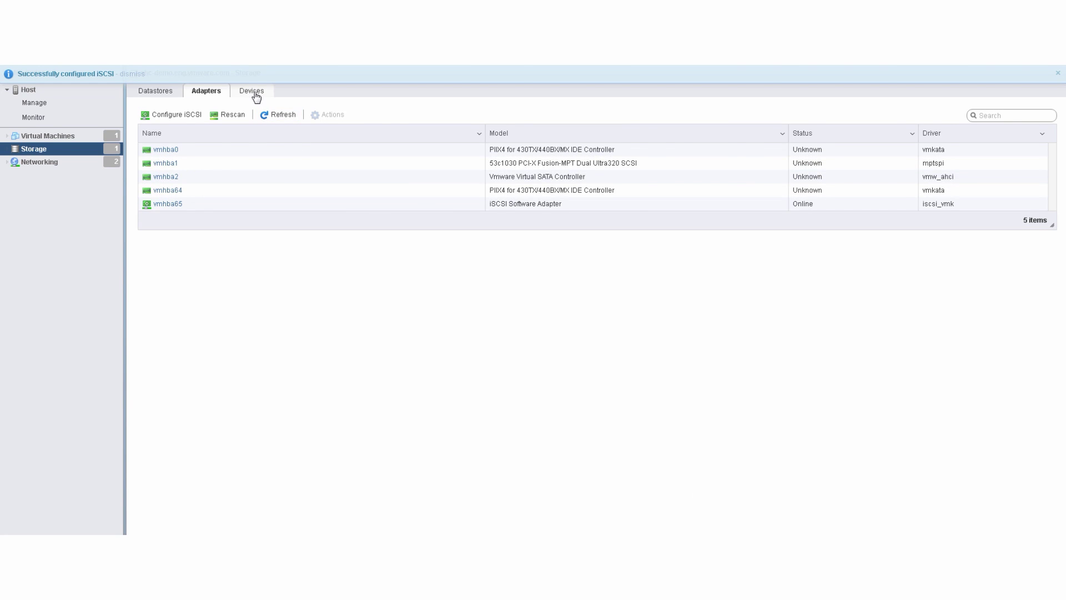
Refresh the storage devices list, then reopen the iSCSI configuration from Adapters
left_click(256, 94)
left_click(346, 115)
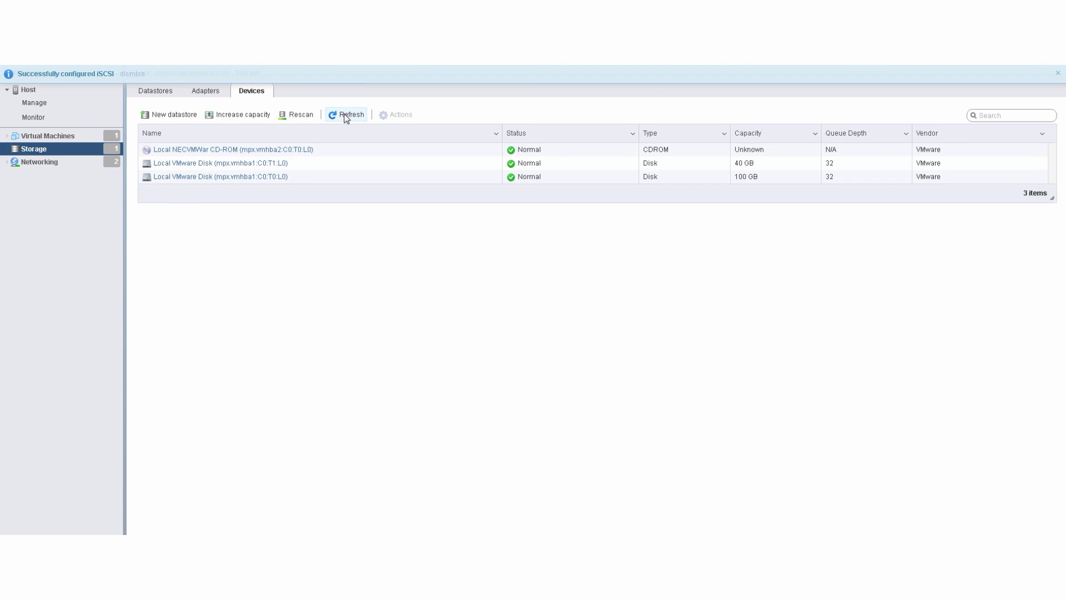
left_click(213, 94)
left_click(186, 115)
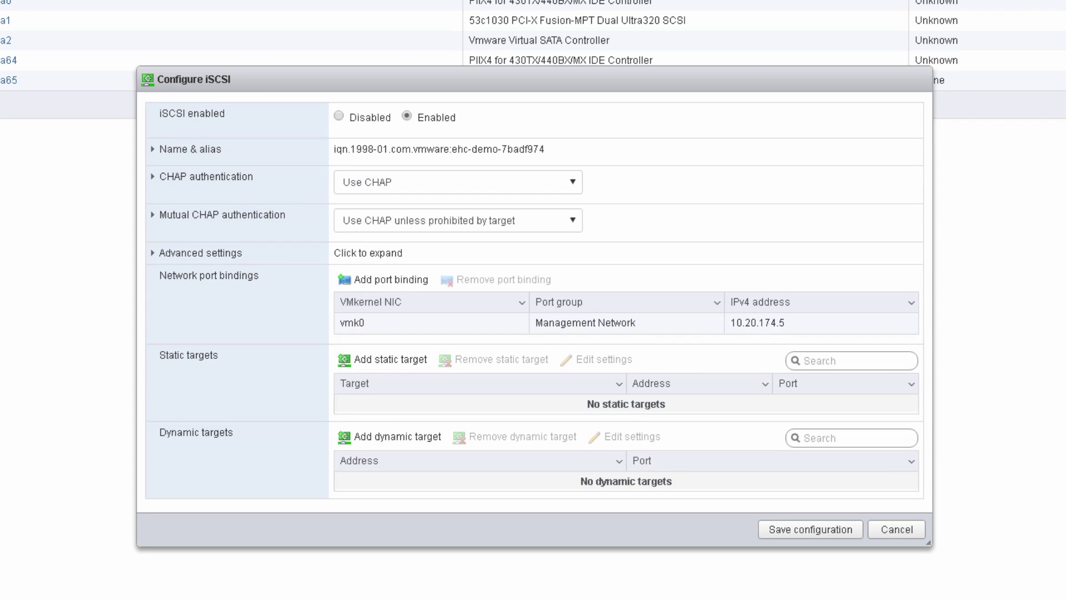
Add dynamic target prmb-ehc-platform-1-vm-2.eng.vmware.com on port 3260 and save the configuration
left_click(413, 437)
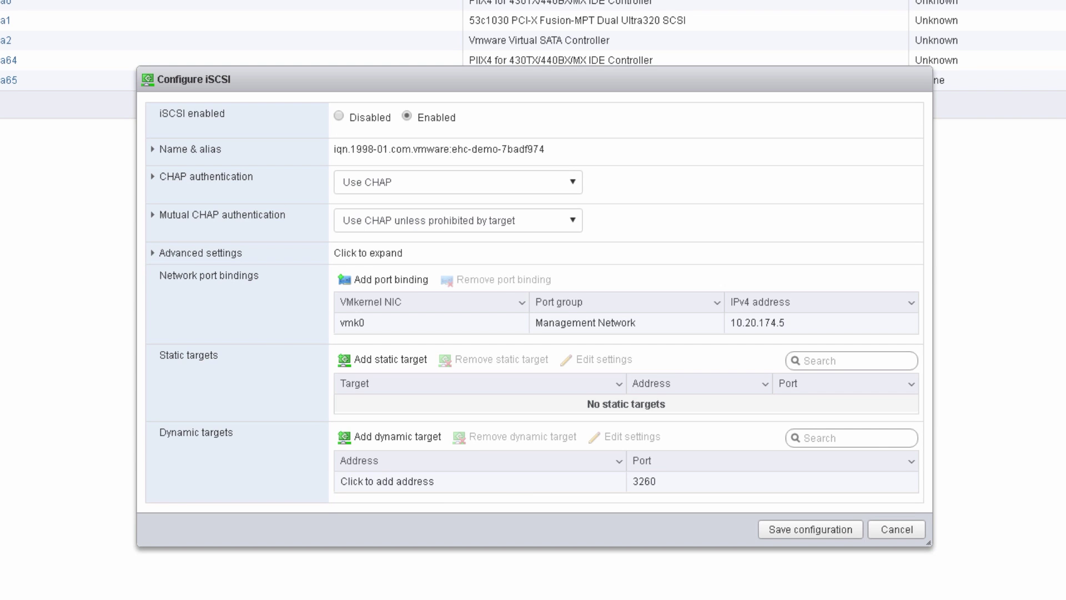
left_click(484, 482)
left_click_drag(412, 481, 333, 484)
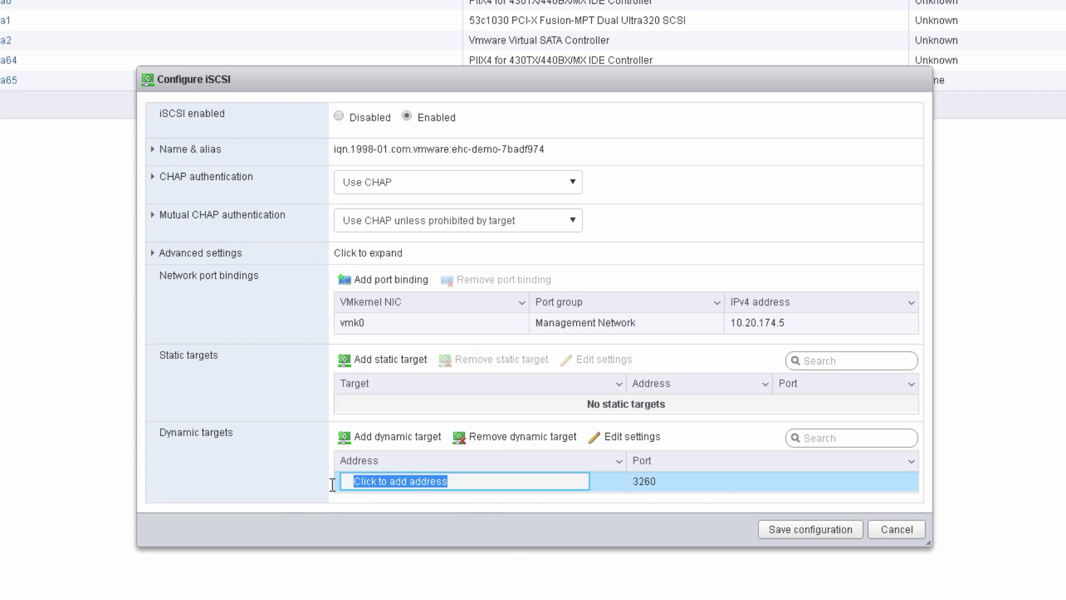
type("prmb-ehc-platform-1-vm-2.eng.vmware.com")
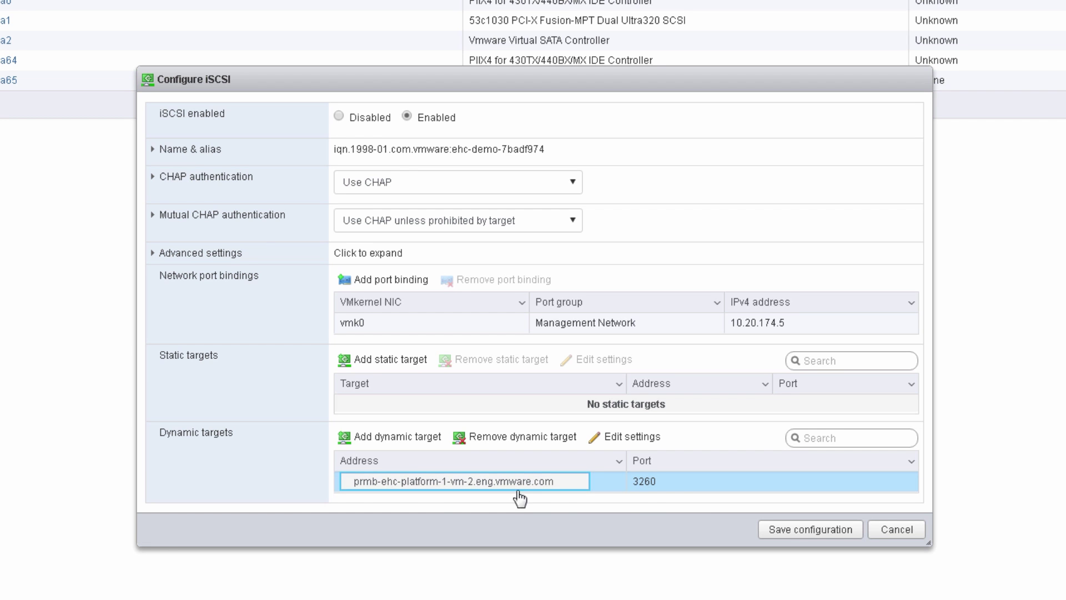
left_click(811, 529)
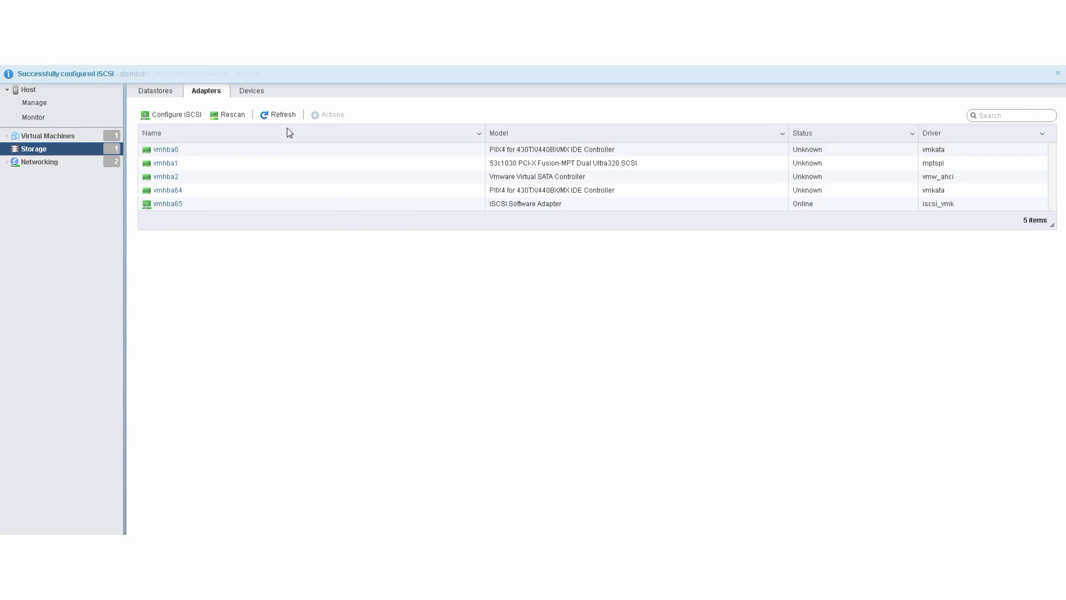
Refresh the storage devices list to reveal the 10 GB IET iSCSI Disk
left_click(257, 94)
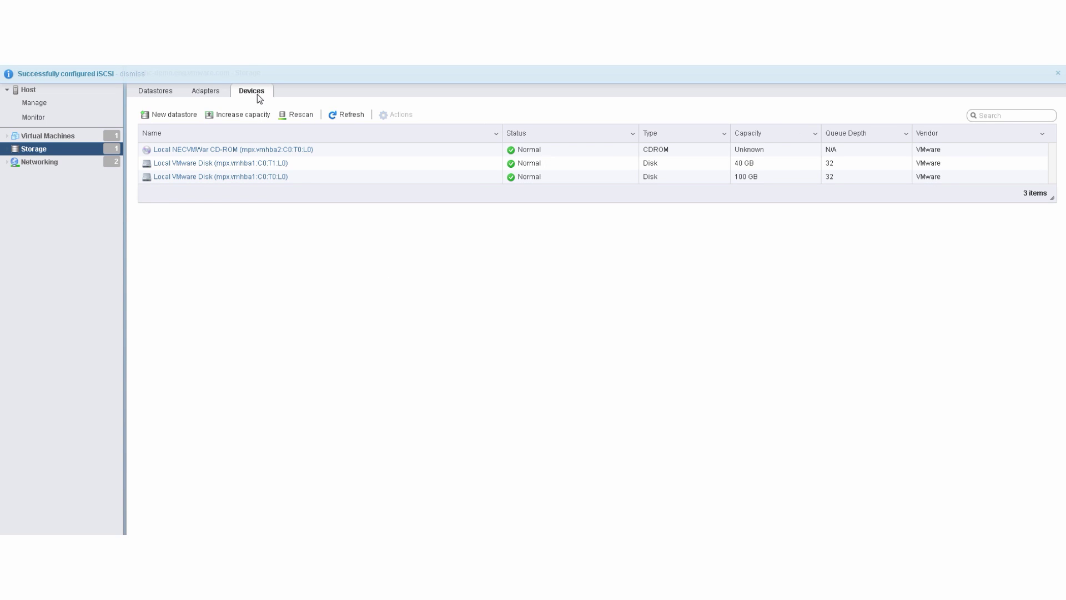
left_click(352, 115)
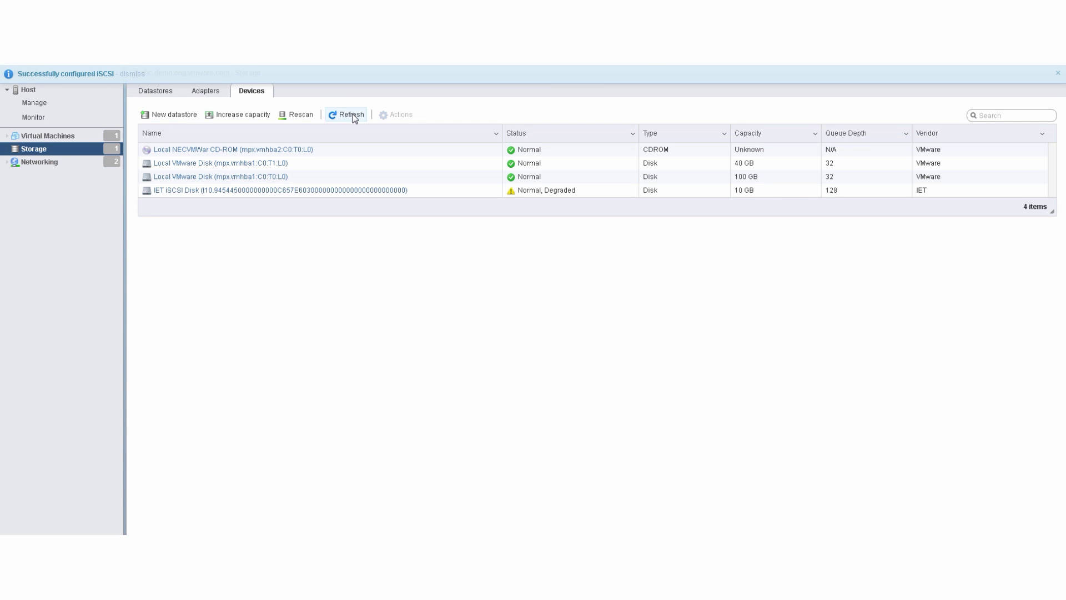